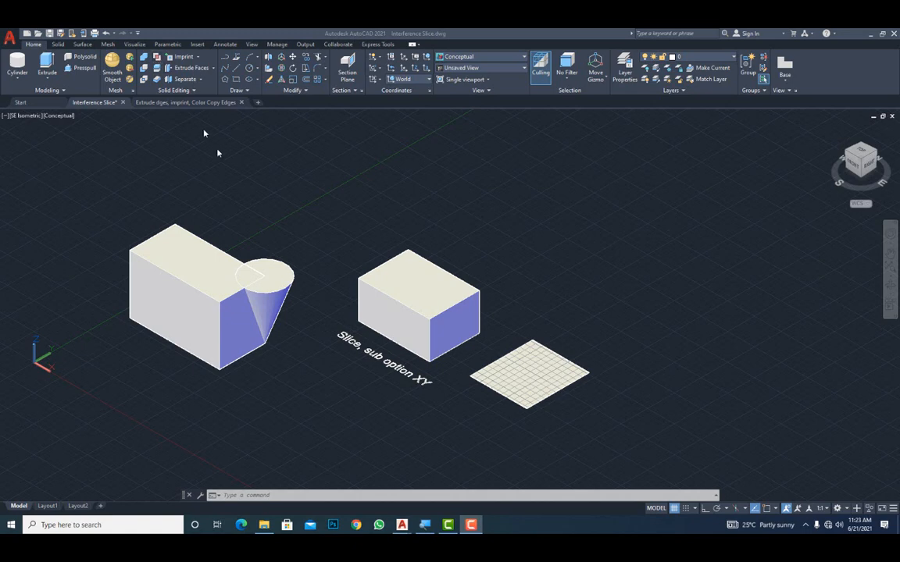
- Run an interference check on the long box and the cone overlapping its corner, placing both in the first selection set
scroll(174, 270, "up", 3)
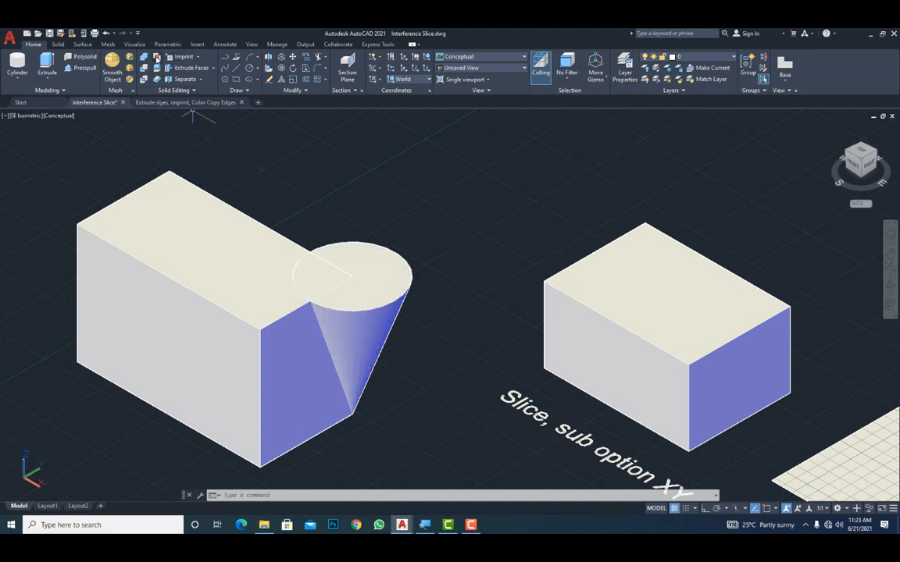
left_click(156, 58)
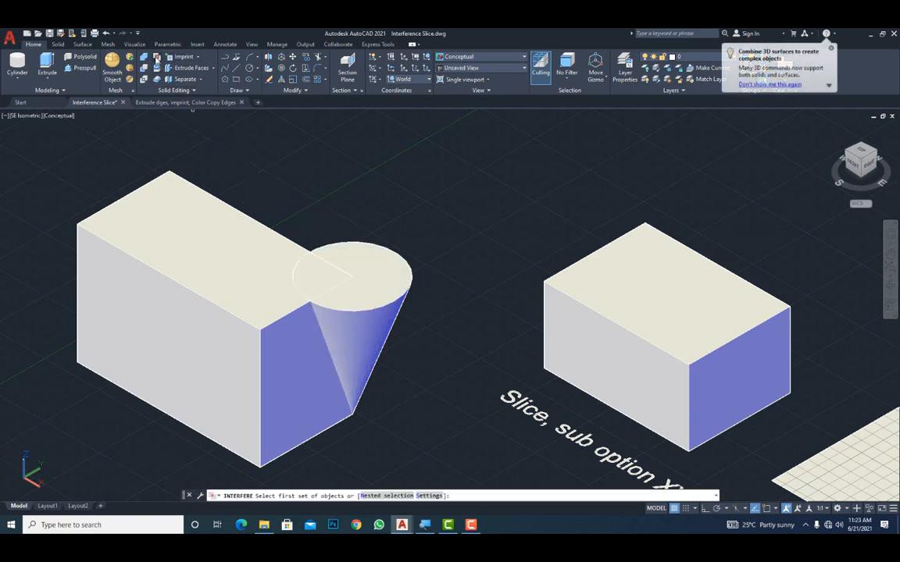
left_click(156, 59)
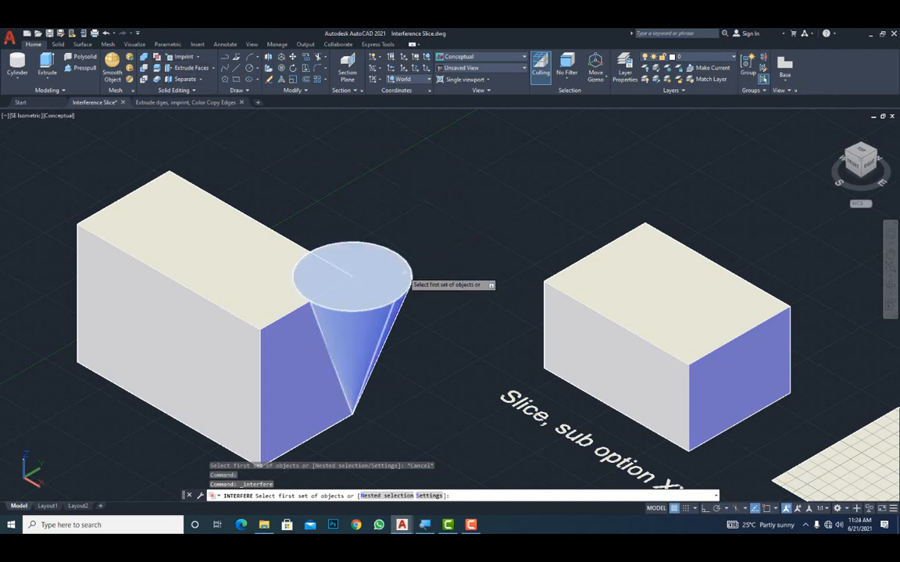
left_click(404, 274)
left_click(250, 268)
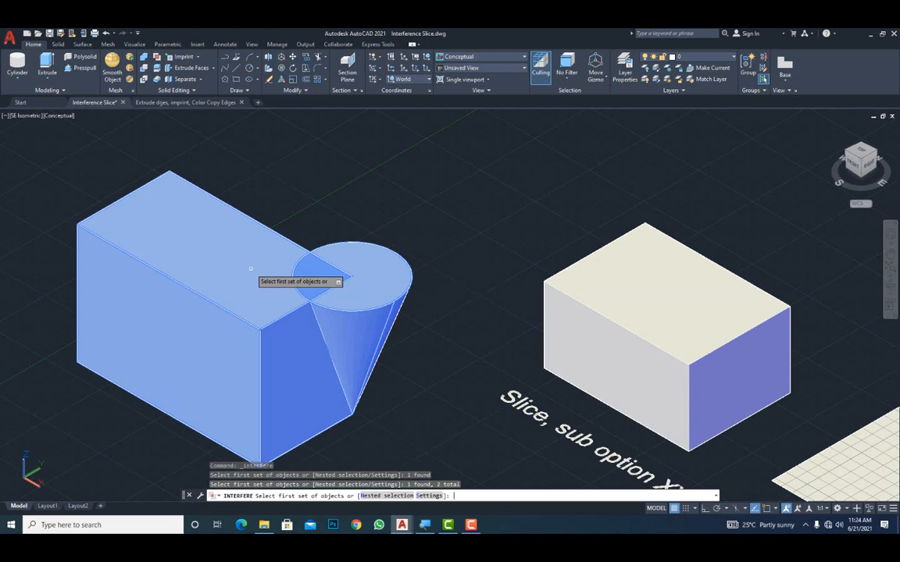
key("Return")
left_click(391, 291)
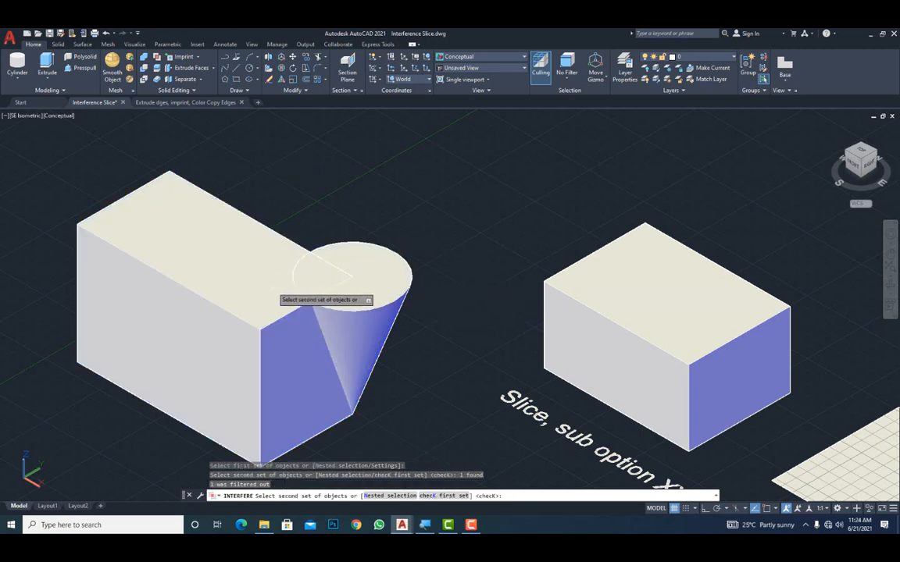
left_click(479, 216)
left_click(305, 263)
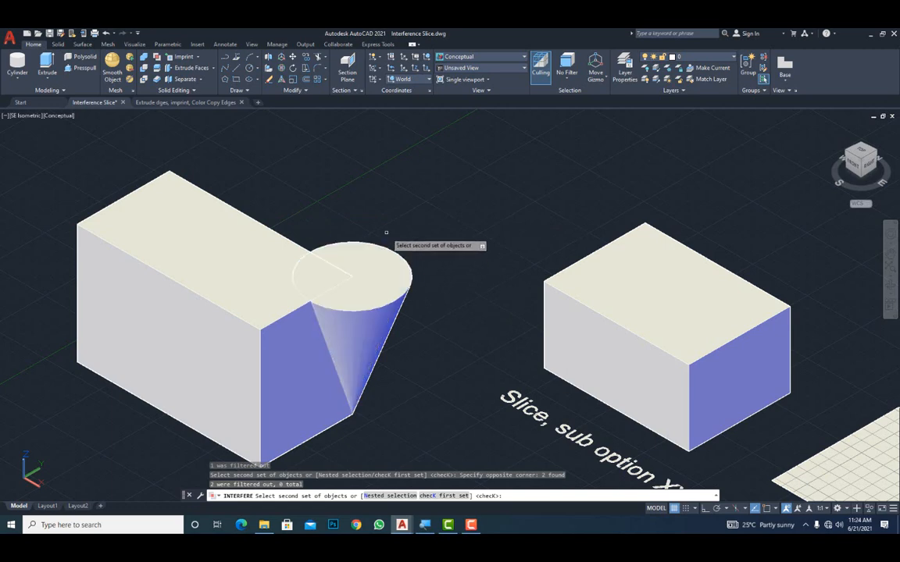
key("Return")
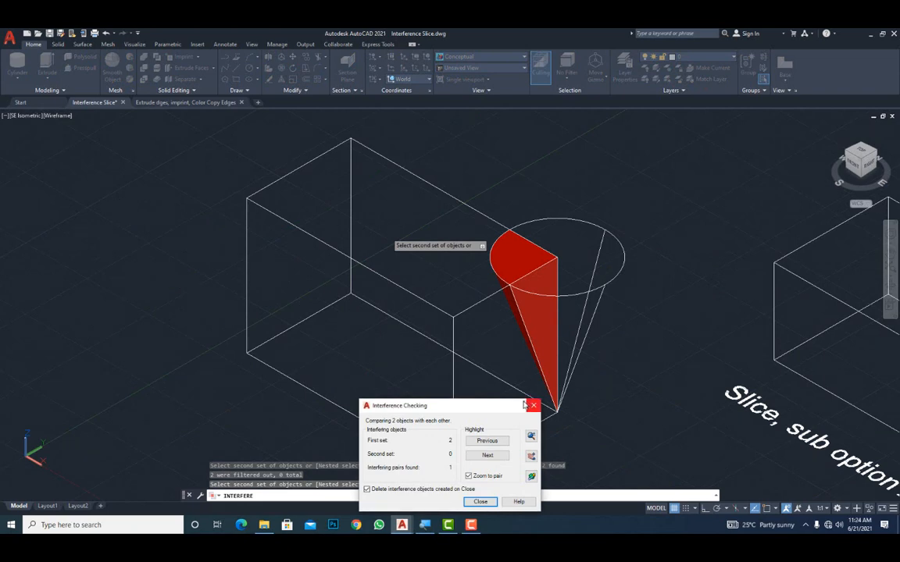
- Examine the highlighted overlap between box and cone, cycle through the previous and next interfering pair, and finish the check
left_click_drag(511, 408, 764, 366)
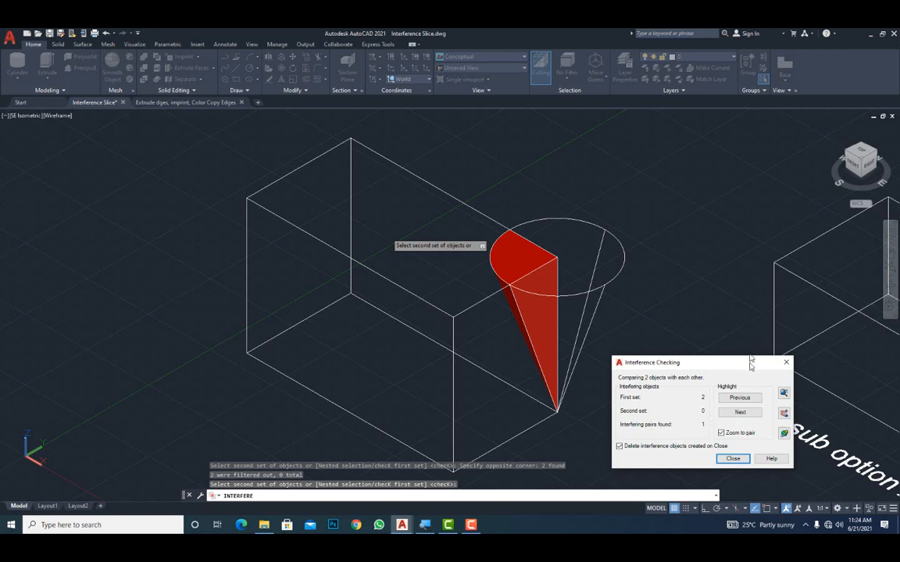
left_click(737, 399)
left_click(740, 411)
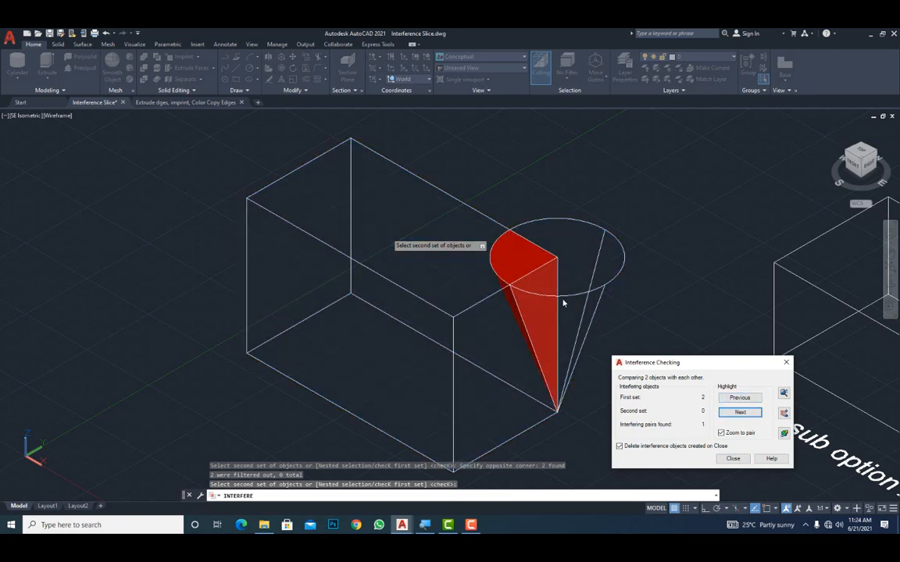
left_click(732, 460)
- Slice the middle box lengthwise through the midpoints of the end face's lower edge and the opposite end's upper edge, keeping both sides
scroll(596, 361, "down", 4)
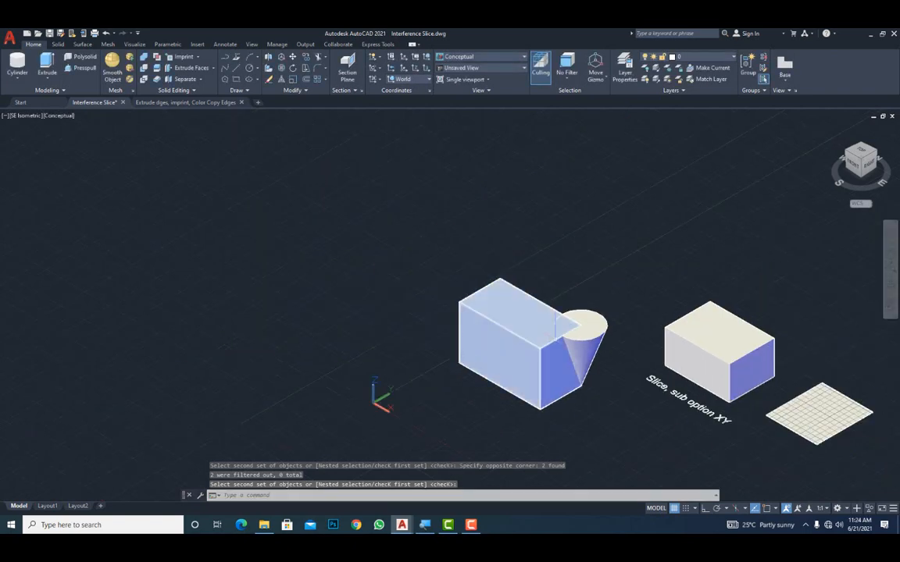
middle_click_drag(576, 355, 368, 325)
scroll(253, 315, "up", 2)
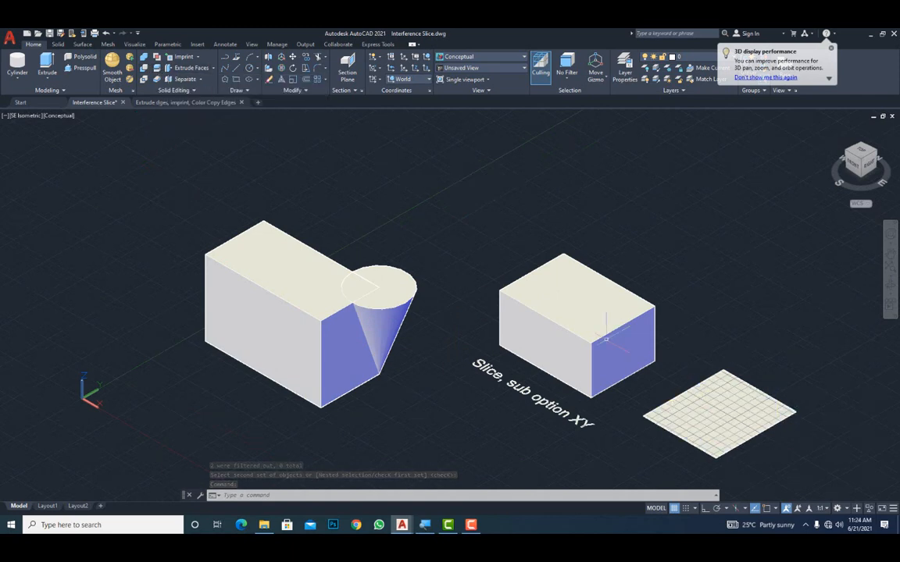
scroll(606, 339, "up", 2)
middle_click_drag(639, 367, 490, 354)
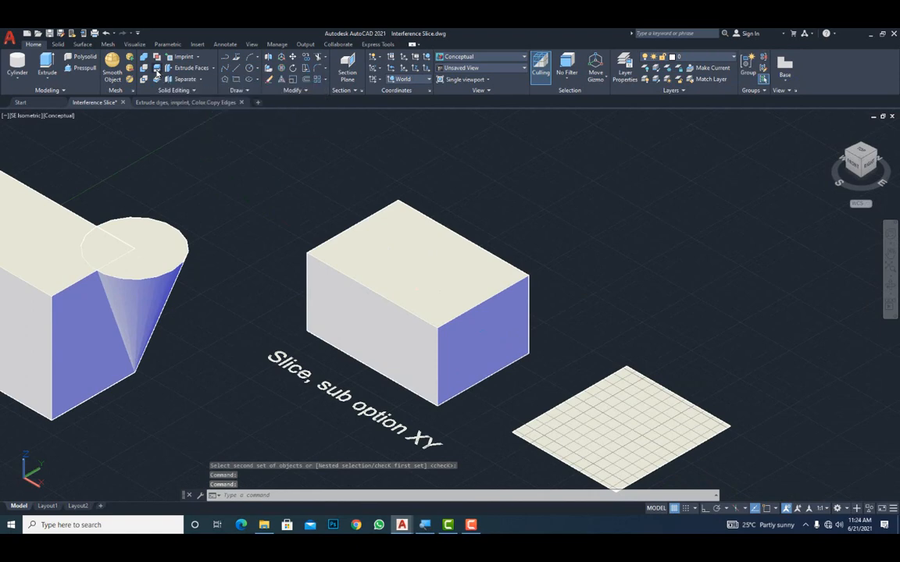
left_click(158, 72)
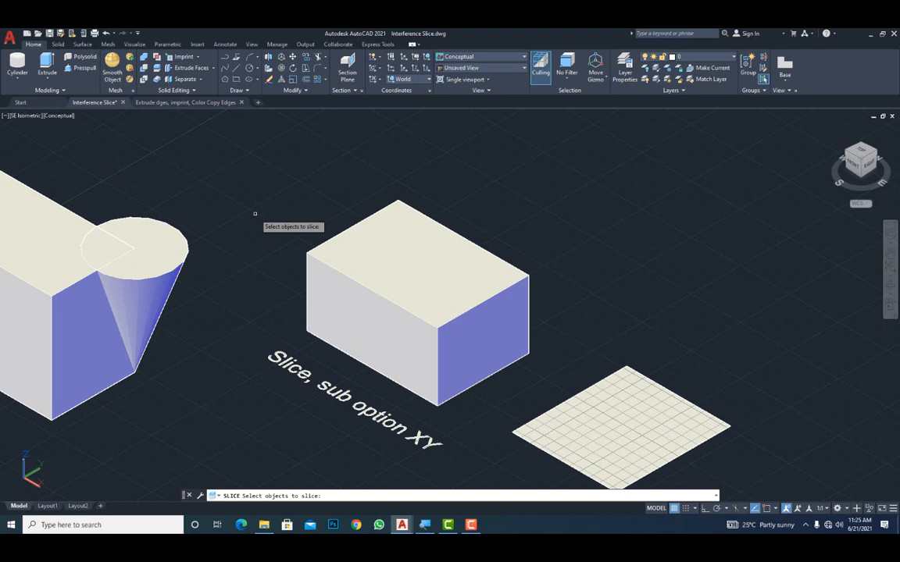
left_click(460, 269)
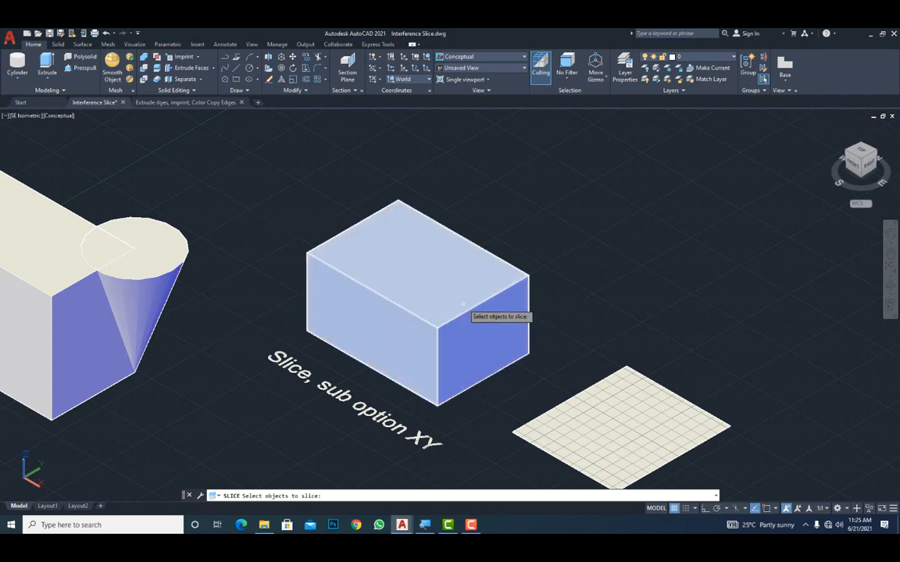
left_click(465, 304)
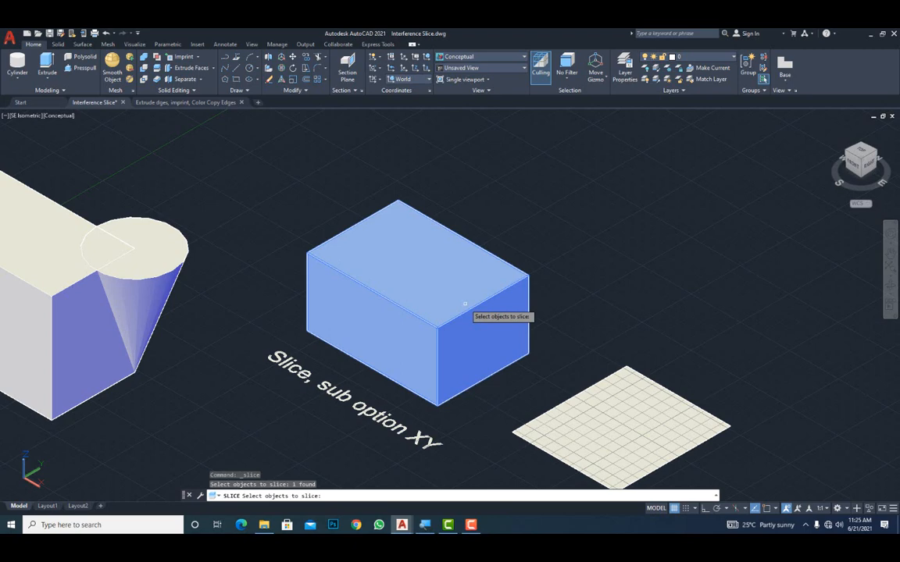
key("Return")
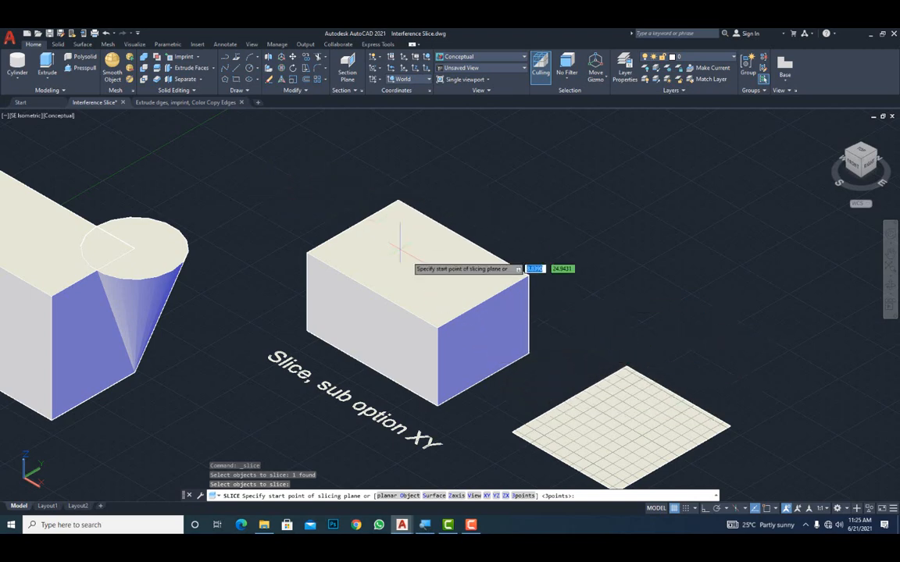
right_click(486, 380, "shift")
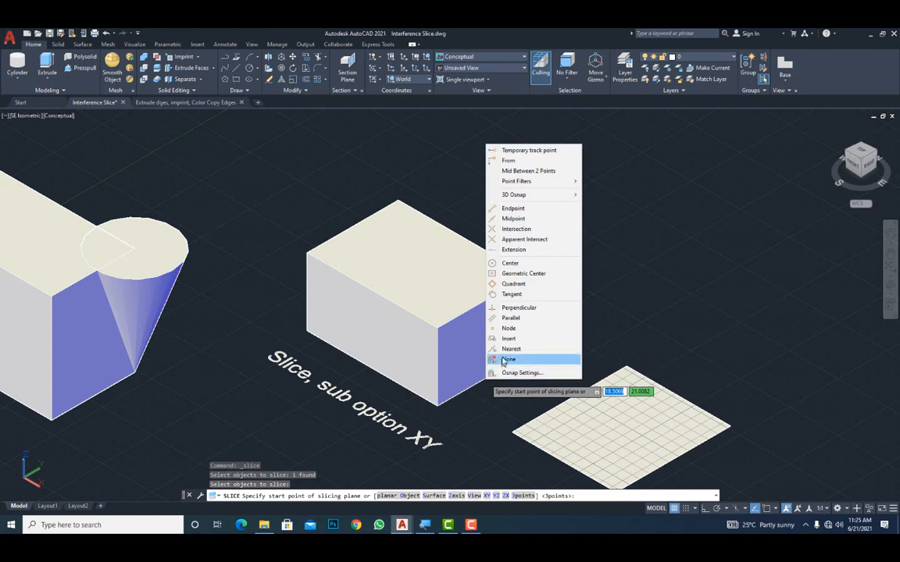
left_click(510, 218)
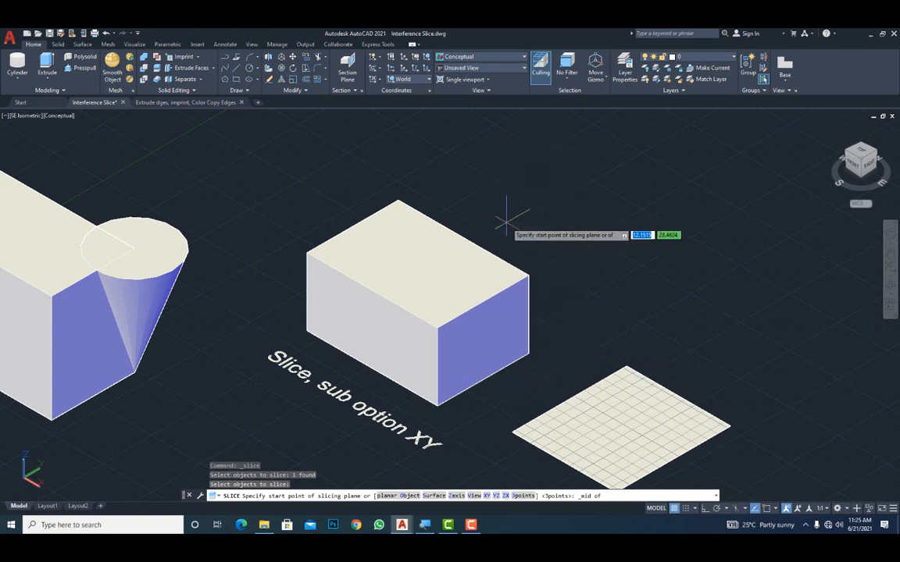
left_click(483, 379)
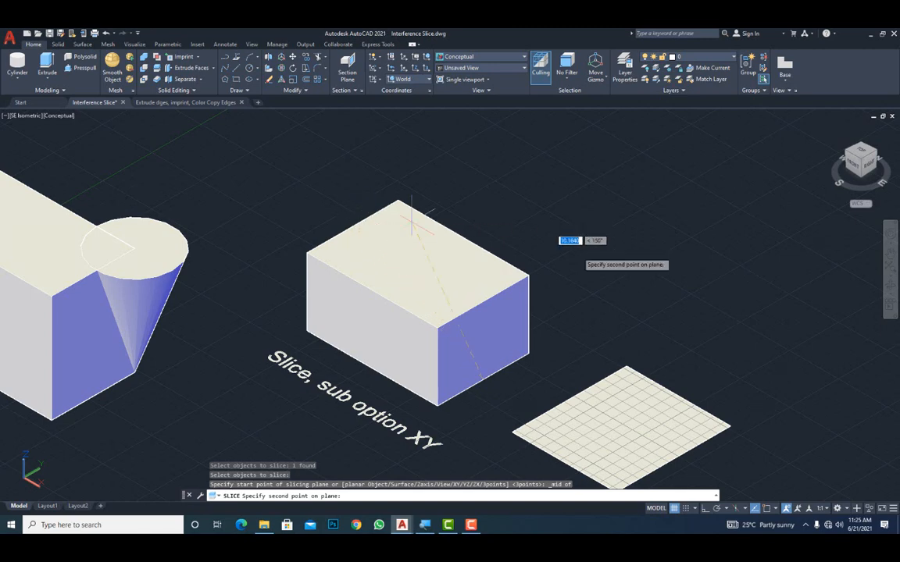
left_click(766, 508)
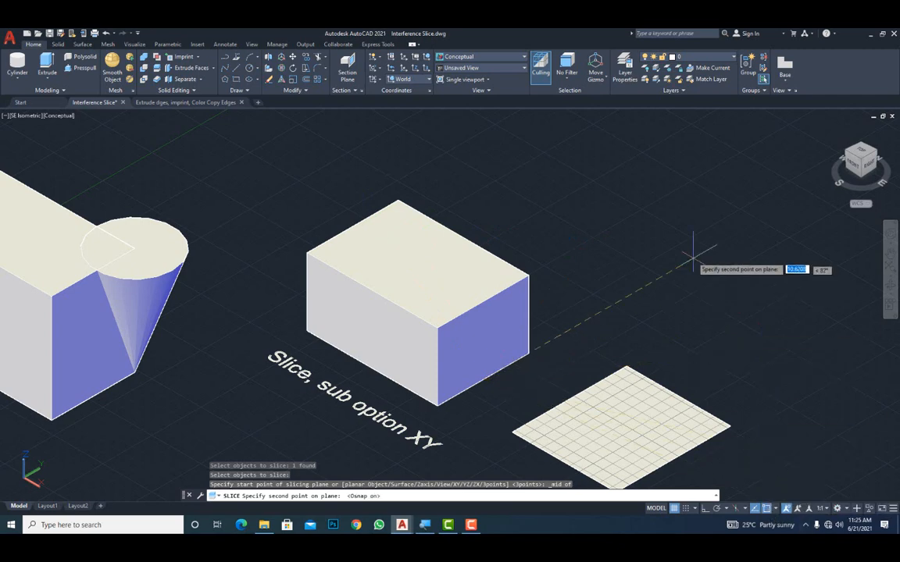
left_click(354, 226)
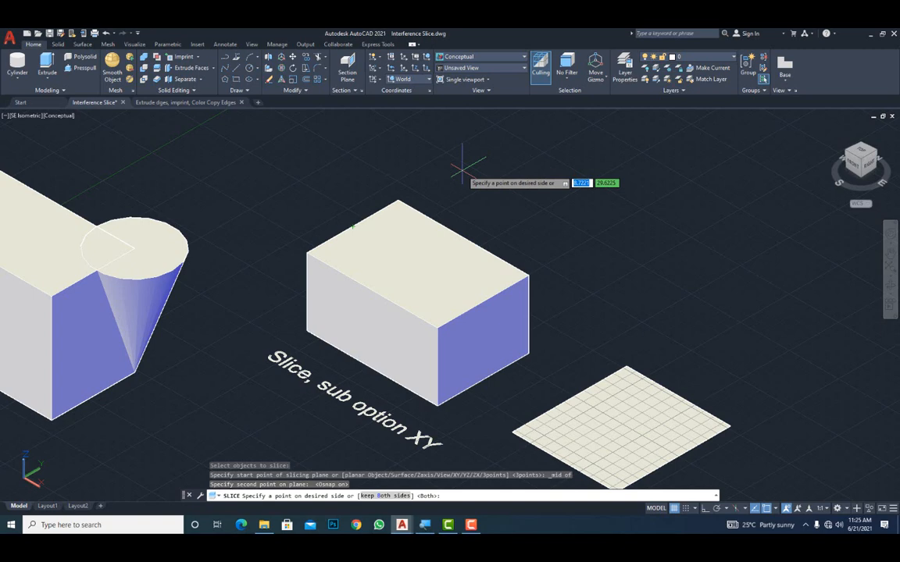
key("Return")
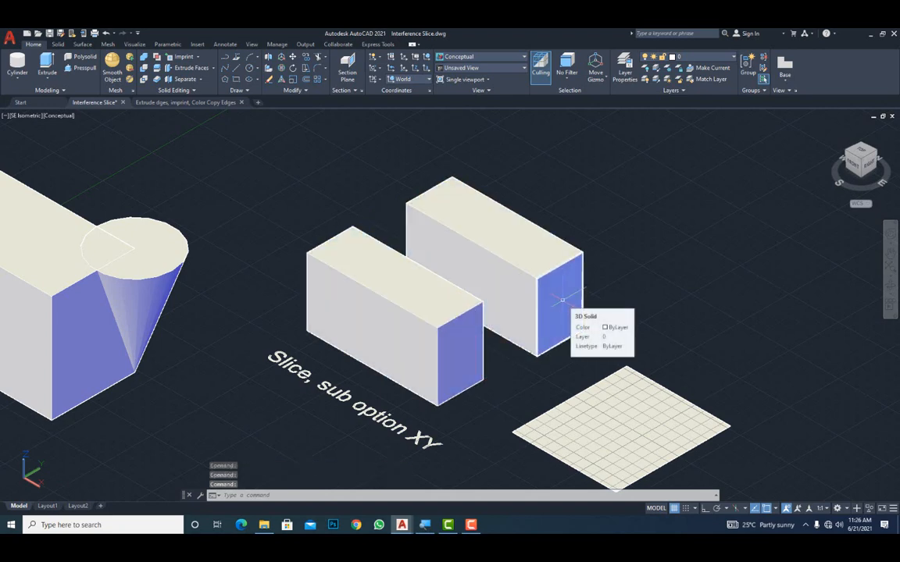
- Undo the move of the separated half, and slice both halves at mid-height with the XY option, keeping both sides
key("ctrl+z")
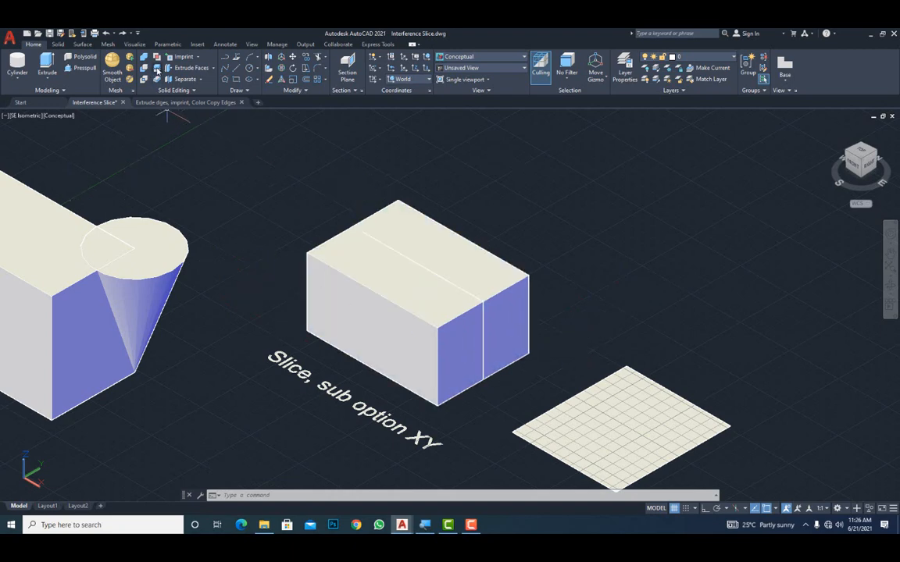
left_click(156, 69)
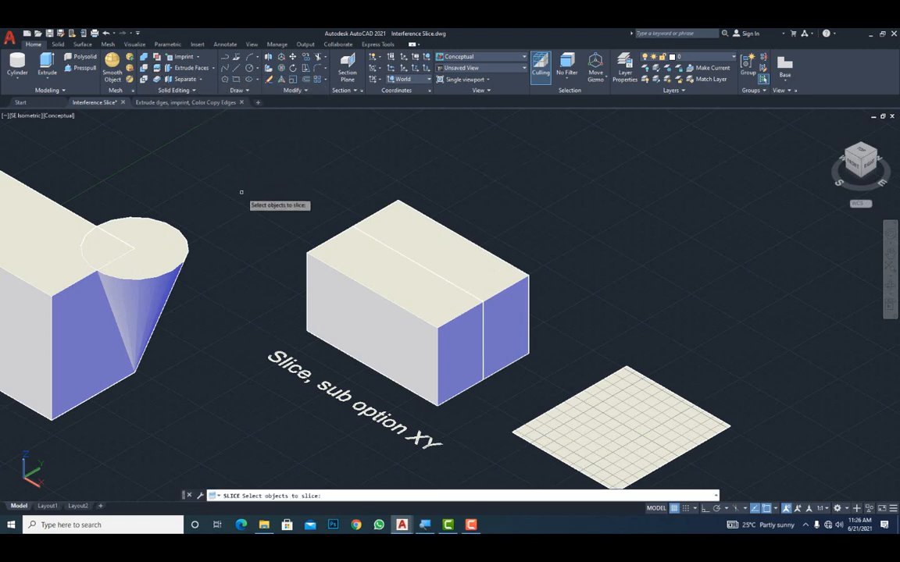
left_click(564, 271)
left_click(422, 314)
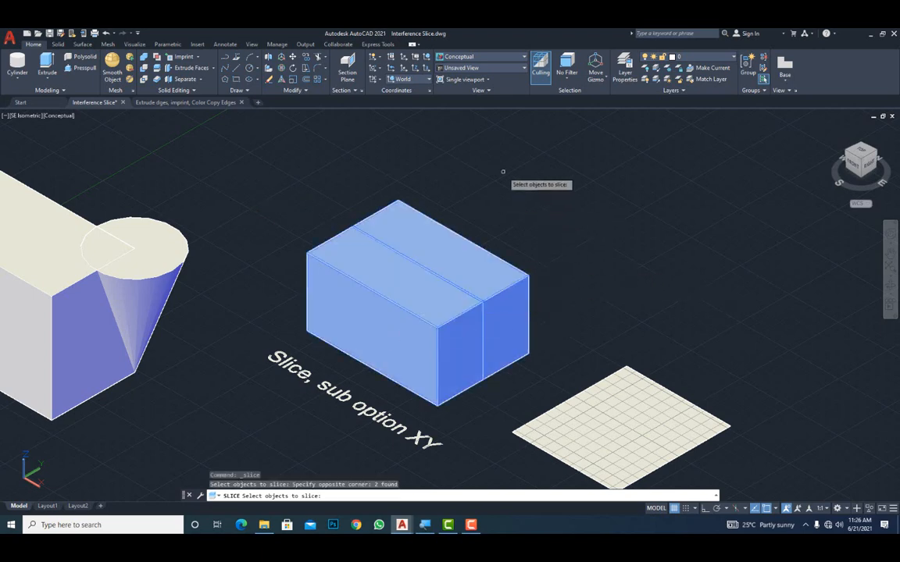
key("Return")
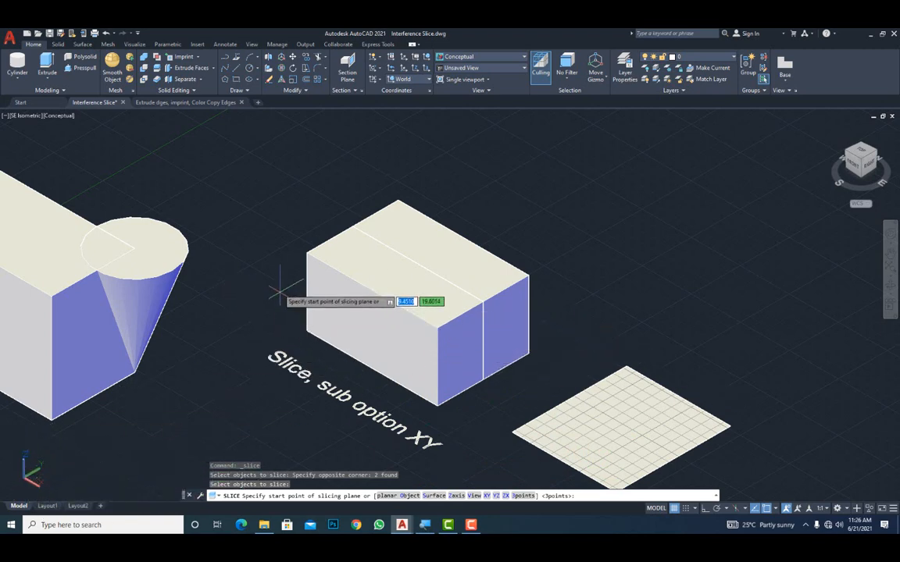
left_click(485, 496)
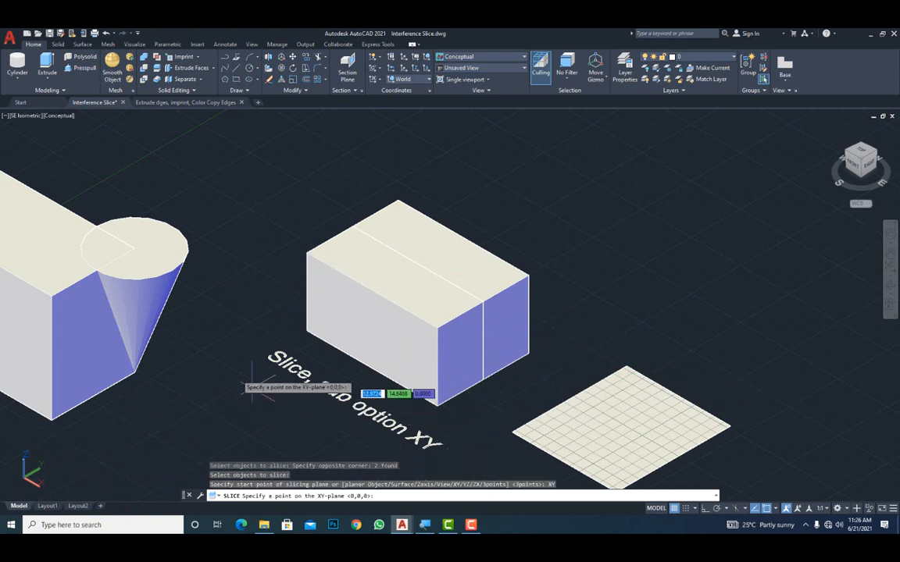
left_click(306, 292)
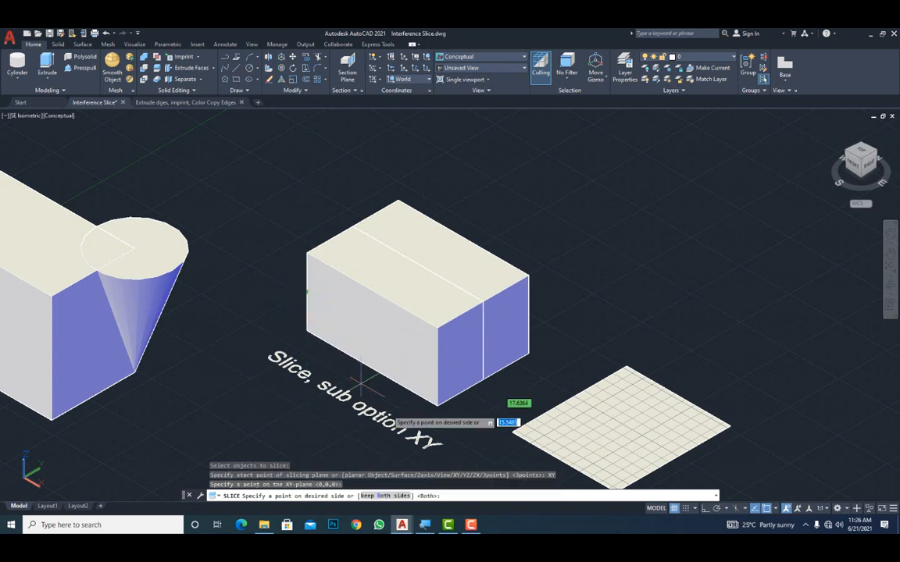
left_click(529, 313)
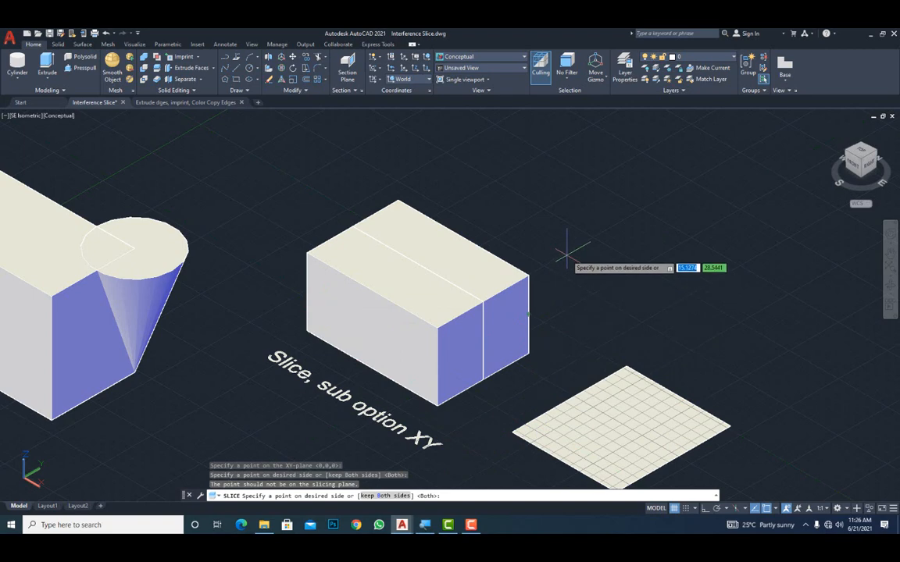
key("Return")
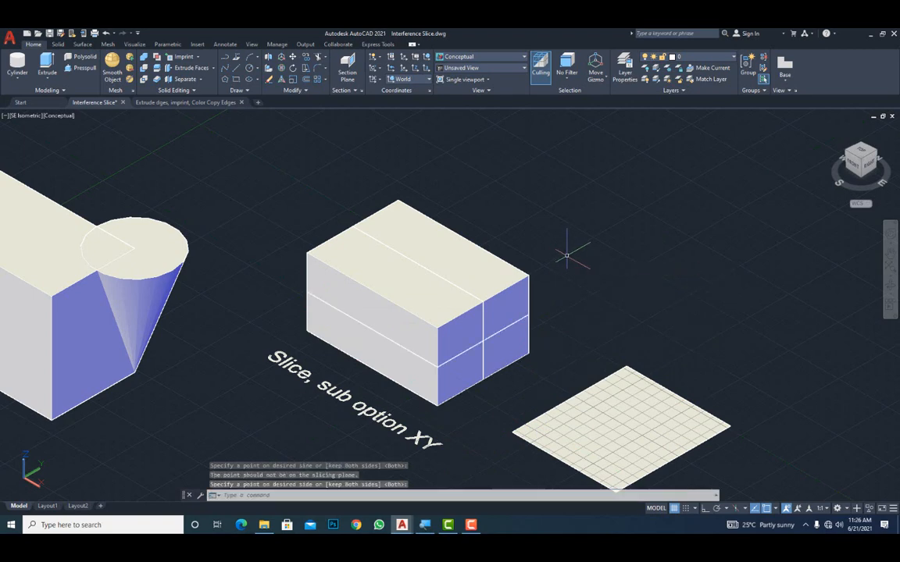
- Move the two upper pieces away from the sliced block to inspect the cuts, and undo these moves
left_click(447, 338)
left_click_drag(447, 338, 329, 312)
left_click(500, 276)
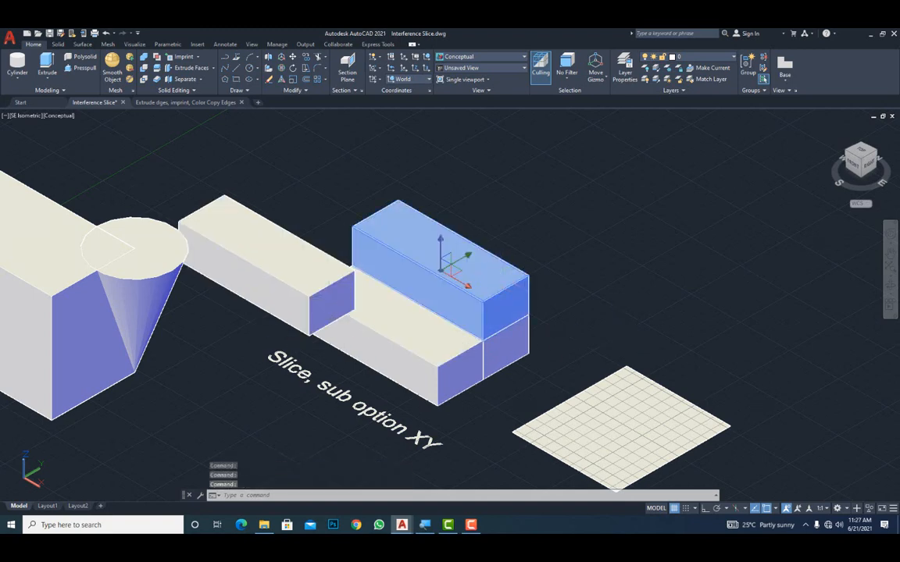
left_click_drag(500, 276, 620, 233)
left_click(495, 325)
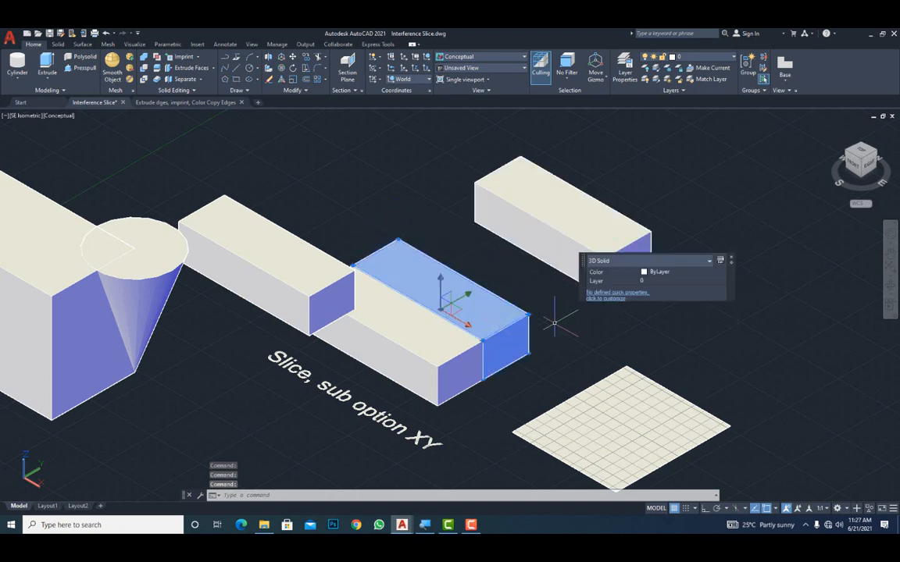
key("ctrl+z")
key("ctrl+z")
key("ctrl+z")
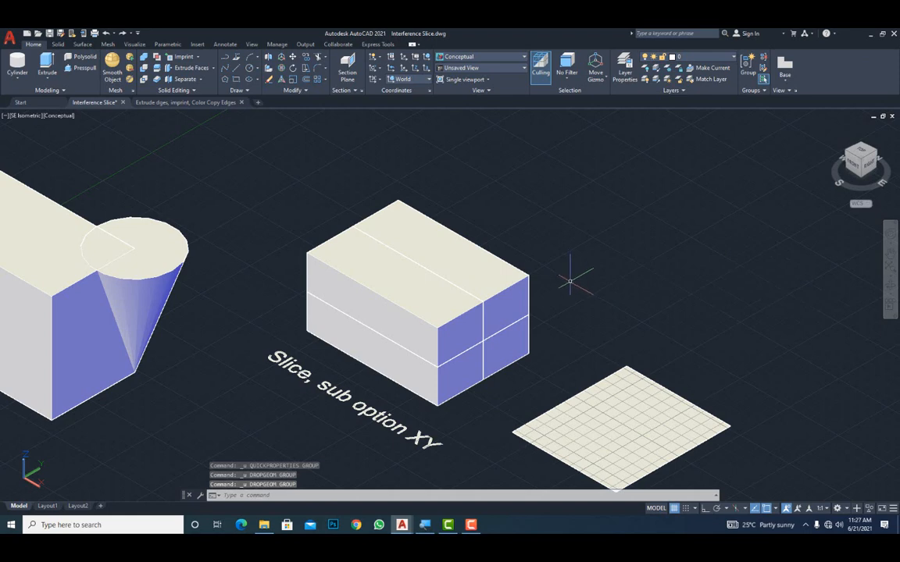
- Thicken the planar surface beside the sliced block into a solid with a thickness of 5
scroll(577, 303, "down", 2)
middle_click_drag(608, 360, 514, 328)
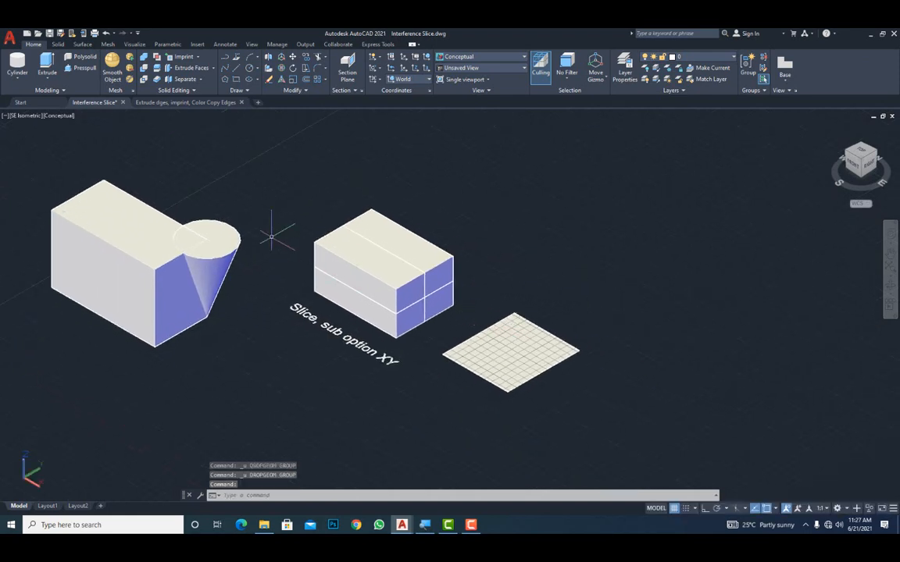
left_click(156, 81)
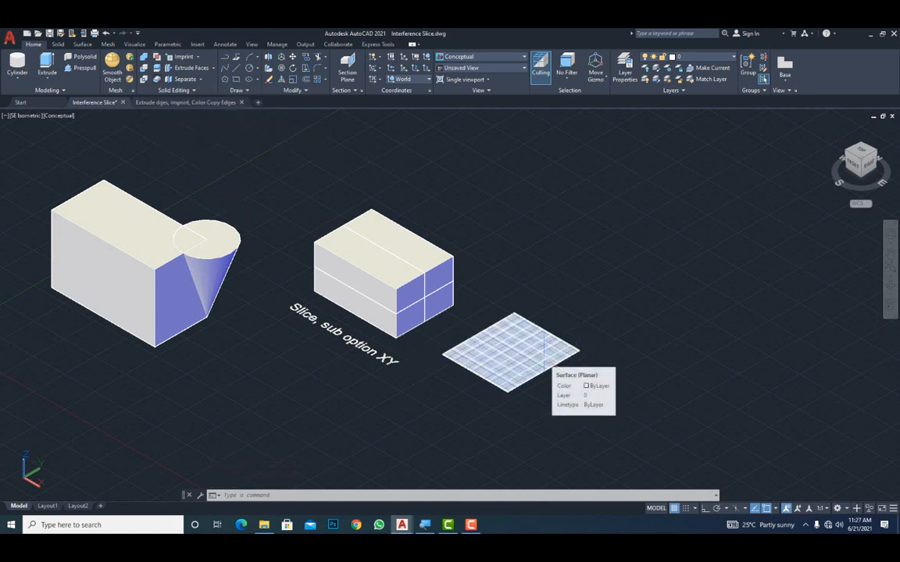
left_click(158, 80)
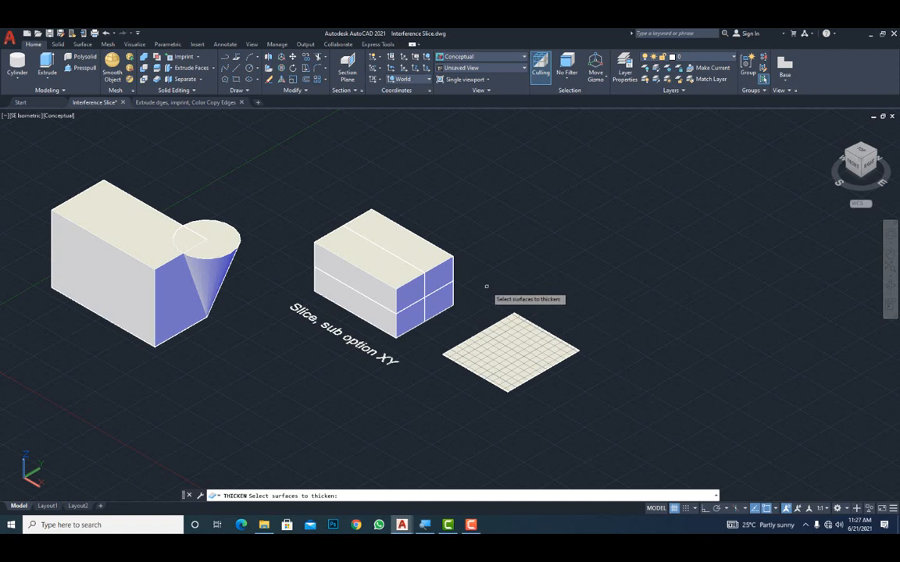
left_click(551, 359)
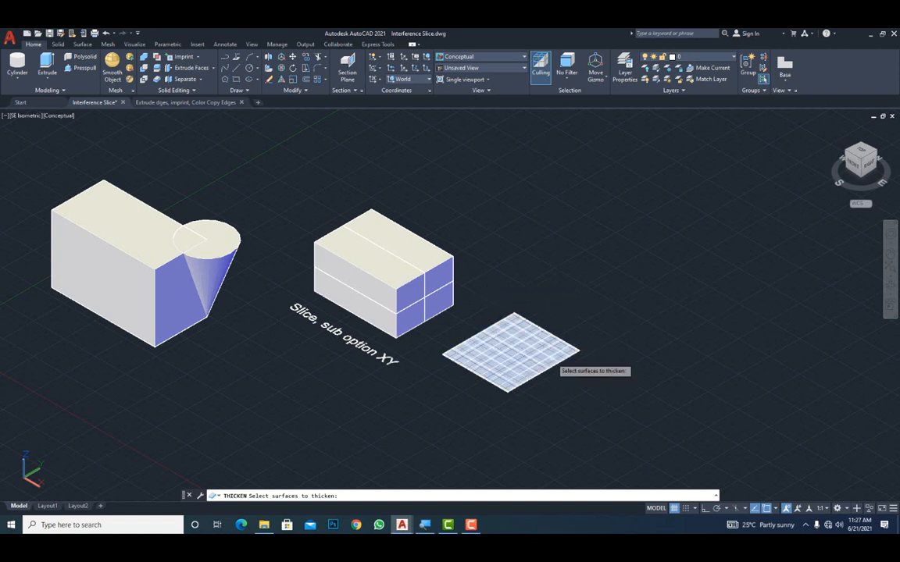
left_click(552, 358)
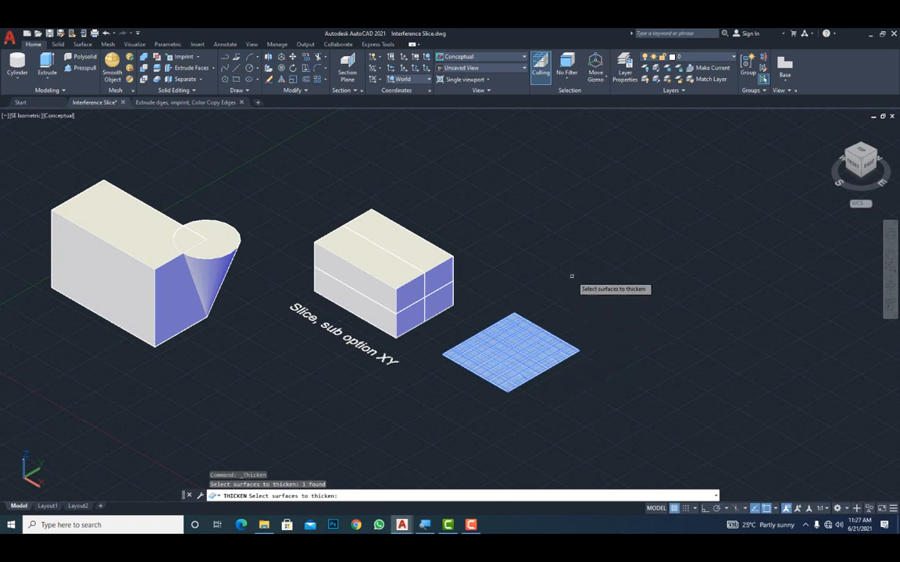
key("Return")
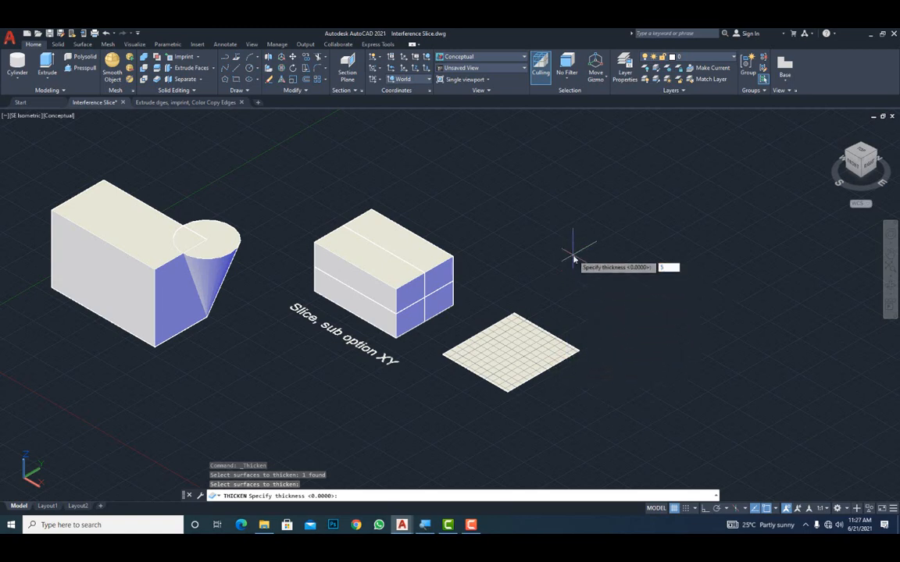
key("Return")
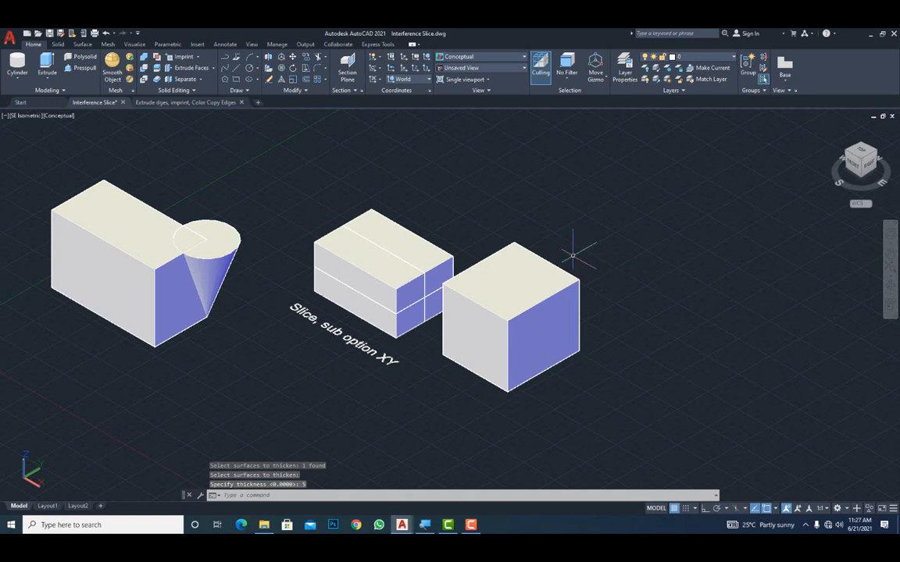